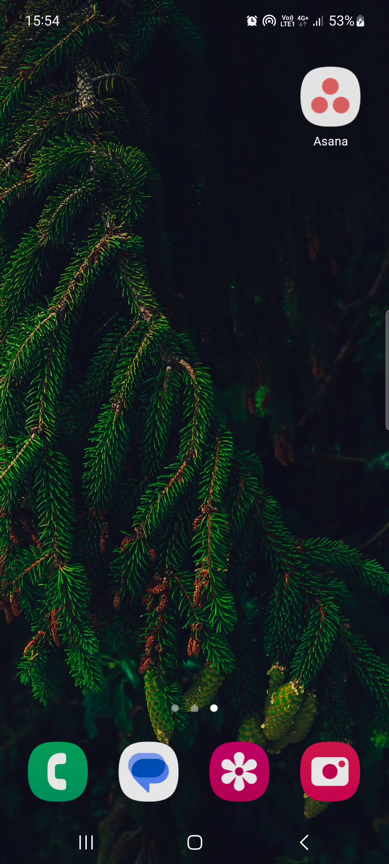
Launch Asana, refresh the Home projects page, and go to the Account page
click(330, 98)
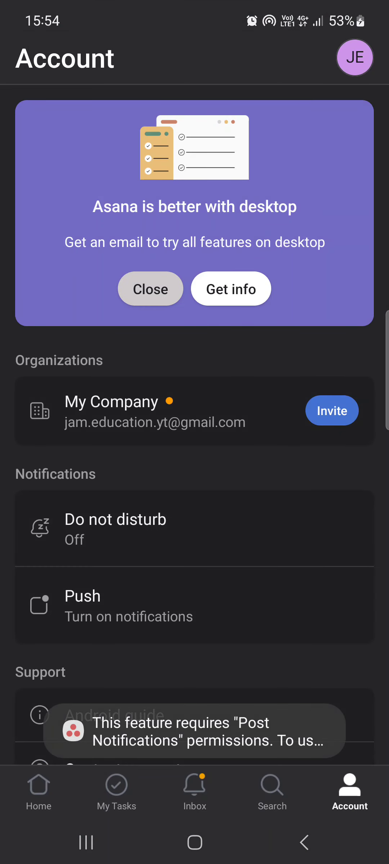
click(39, 791)
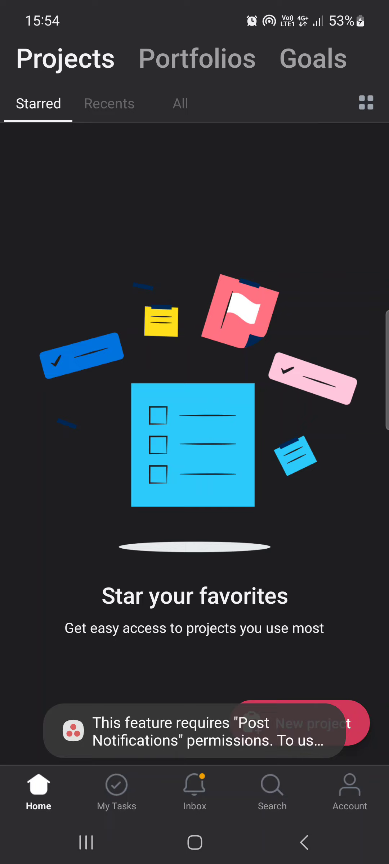
drag(274, 294, 260, 488)
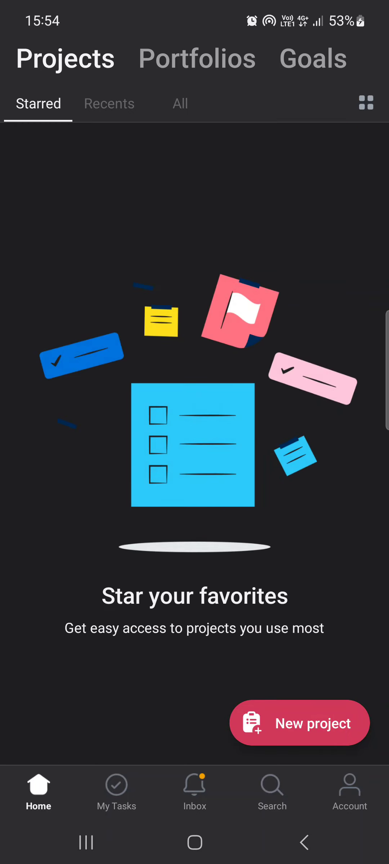
click(350, 791)
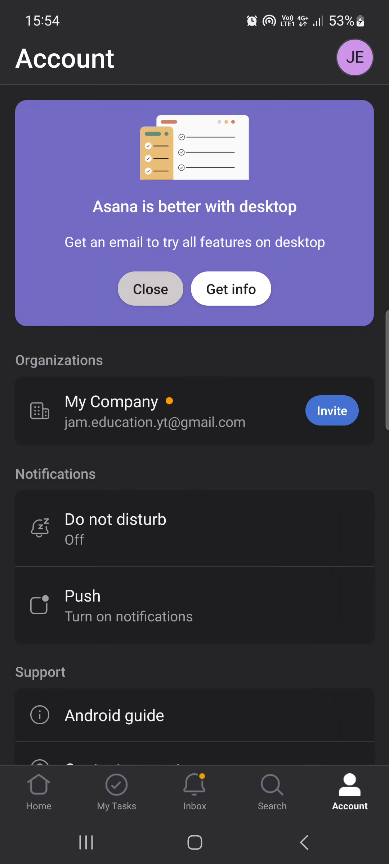
drag(271, 622, 259, 466)
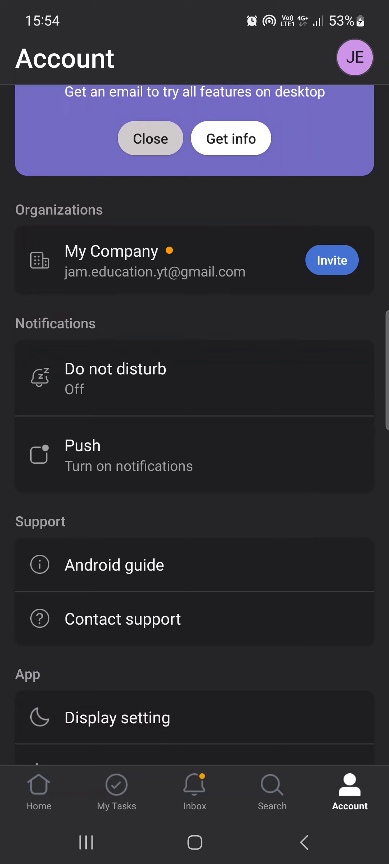
Open Do not disturb from Notifications and scroll through its pause, schedule and days-off options
click(233, 384)
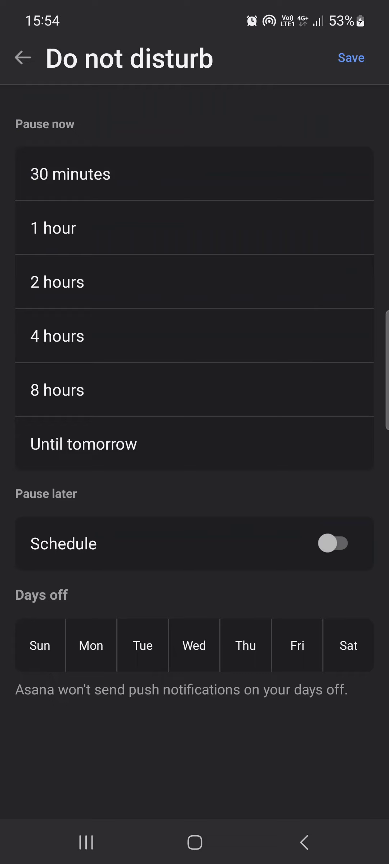
drag(208, 468, 204, 416)
drag(283, 744, 274, 603)
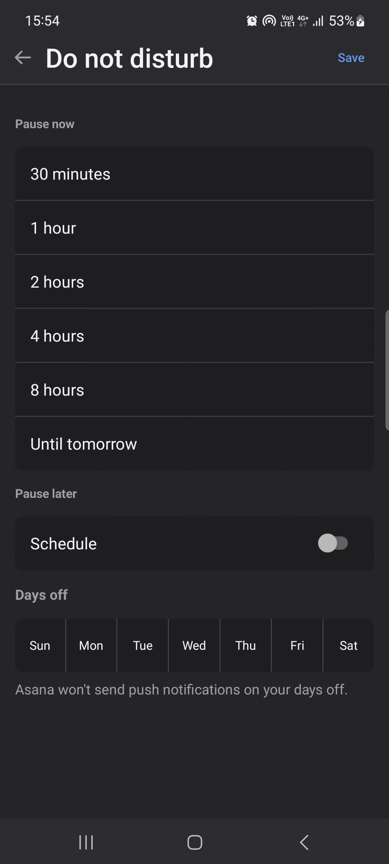